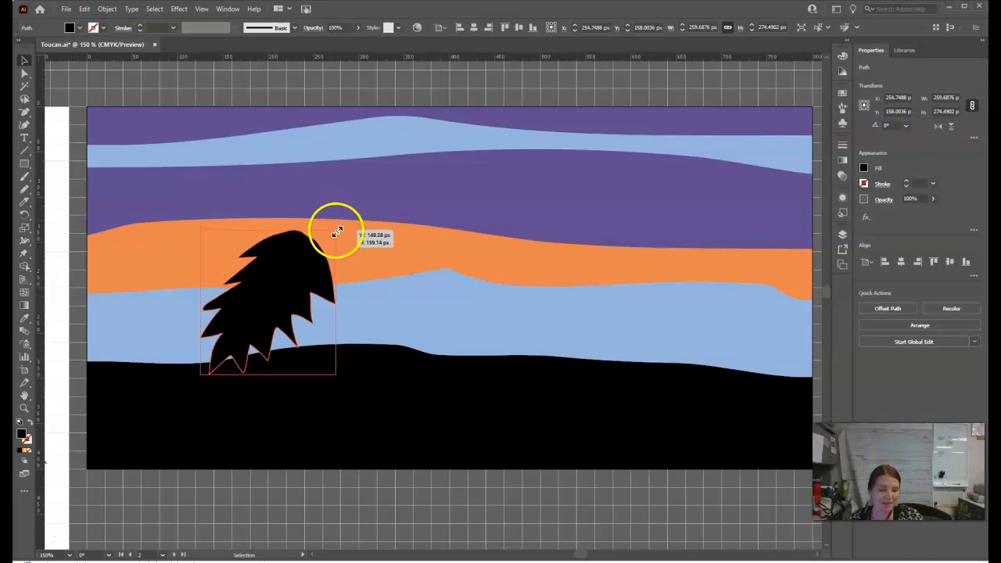
# Step: Move the black leaf up into the sky at the left and resize it to about 156 × 162 px
pyautogui.moveTo(283, 269); pyautogui.dragTo(299, 173)
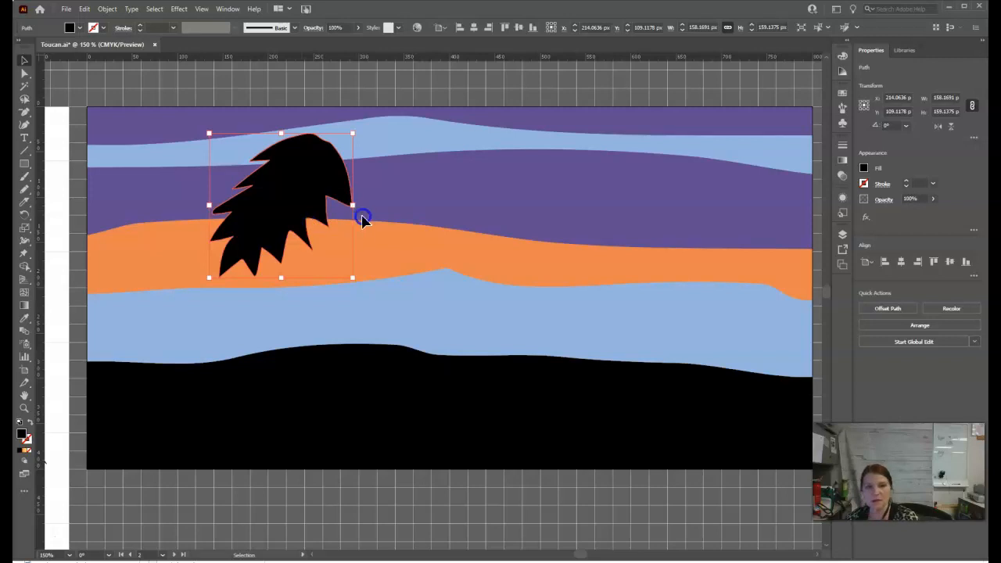
pyautogui.moveTo(359, 277); pyautogui.dragTo(338, 277)
pyautogui.moveTo(209, 279)
pyautogui.mouseDown()
pyautogui.moveTo(192, 281)
pyautogui.moveTo(194, 290)
pyautogui.moveTo(197, 282)
pyautogui.mouseUp()
pyautogui.moveTo(249, 213); pyautogui.dragTo(232, 216)
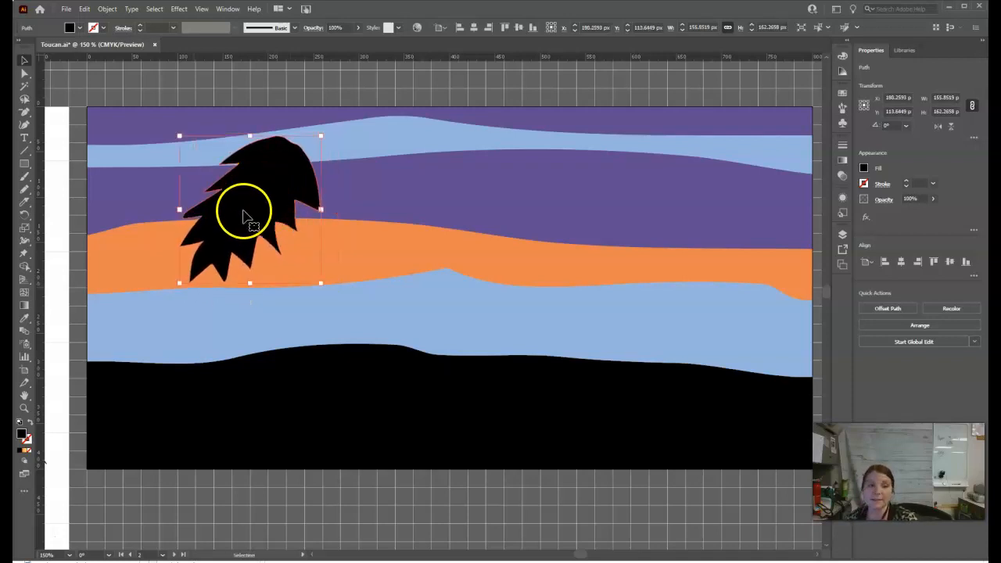
# Step: Duplicate the leaf, rotate the copy about 14°, enlarge it to about 171 × 198 px and overlap it on the original's lower right
pyautogui.moveTo(264, 216); pyautogui.dragTo(338, 239)
pyautogui.moveTo(400, 174); pyautogui.dragTo(372, 164)
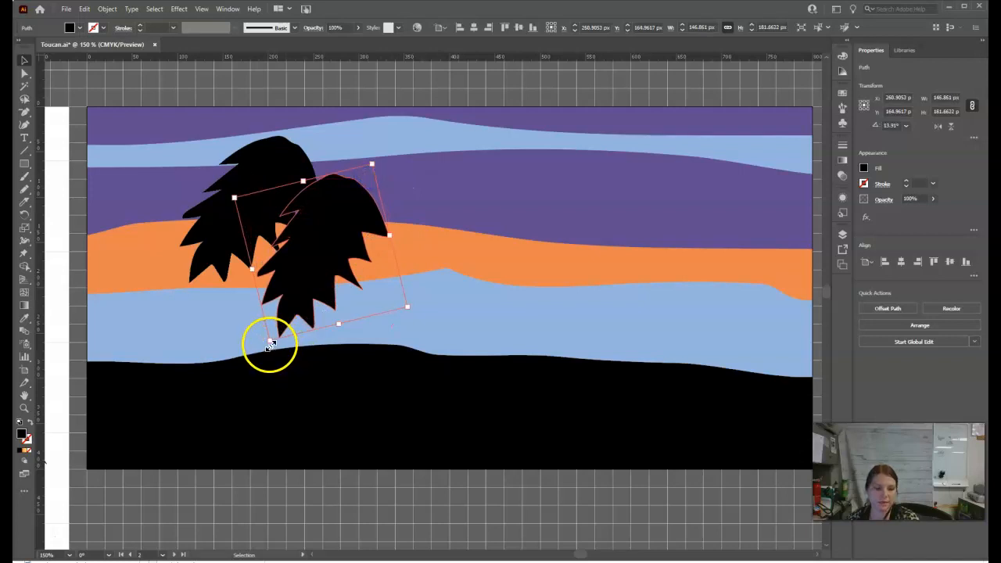
pyautogui.moveTo(270, 344); pyautogui.dragTo(250, 353)
pyautogui.moveTo(310, 273); pyautogui.dragTo(293, 274)
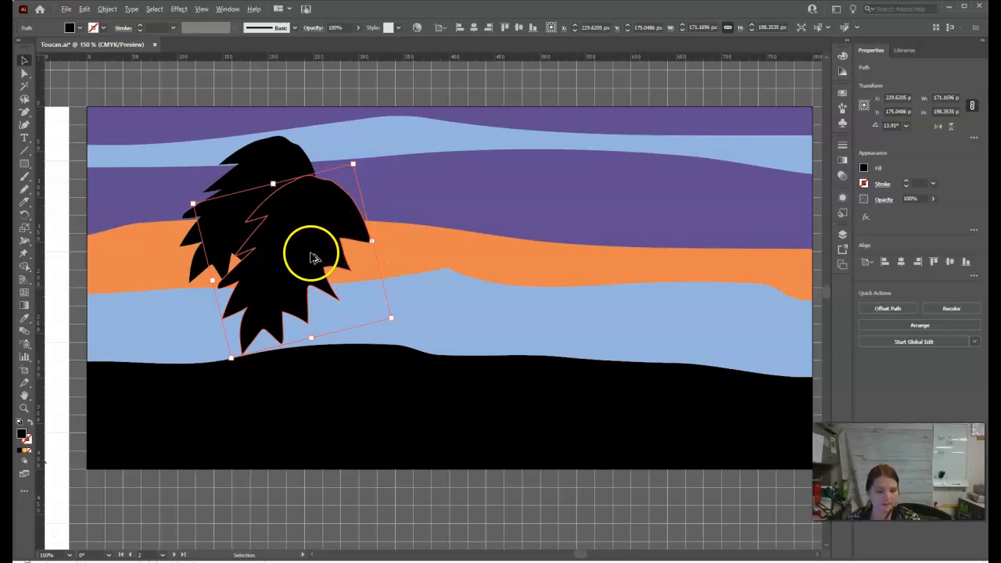
# Step: Add another leaf copy, rotate and enlarge it to about 217 × 147 px, and overlap it on the original's upper left
pyautogui.moveTo(313, 258); pyautogui.dragTo(416, 241)
pyautogui.moveTo(447, 172); pyautogui.dragTo(417, 177)
pyautogui.moveTo(397, 266); pyautogui.dragTo(227, 214)
pyautogui.moveTo(214, 116); pyautogui.dragTo(277, 185)
pyautogui.moveTo(178, 202); pyautogui.dragTo(198, 167)
pyautogui.moveTo(304, 149); pyautogui.dragTo(346, 151)
pyautogui.moveTo(245, 300); pyautogui.dragTo(244, 268)
pyautogui.moveTo(258, 128); pyautogui.dragTo(262, 148)
pyautogui.moveTo(124, 204); pyautogui.dragTo(106, 206)
pyautogui.moveTo(311, 165)
pyautogui.mouseDown()
pyautogui.moveTo(295, 158)
pyautogui.moveTo(305, 161)
pyautogui.mouseUp()
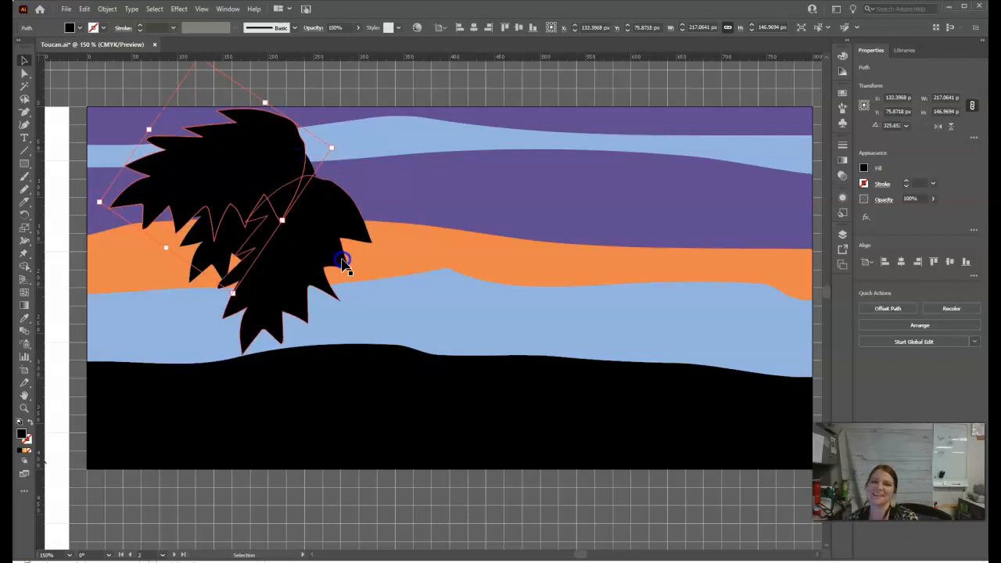
# Step: Unite the three overlapping leaves into one shape, shift it up and right, and widen it to about 298 px
pyautogui.click(321, 229)
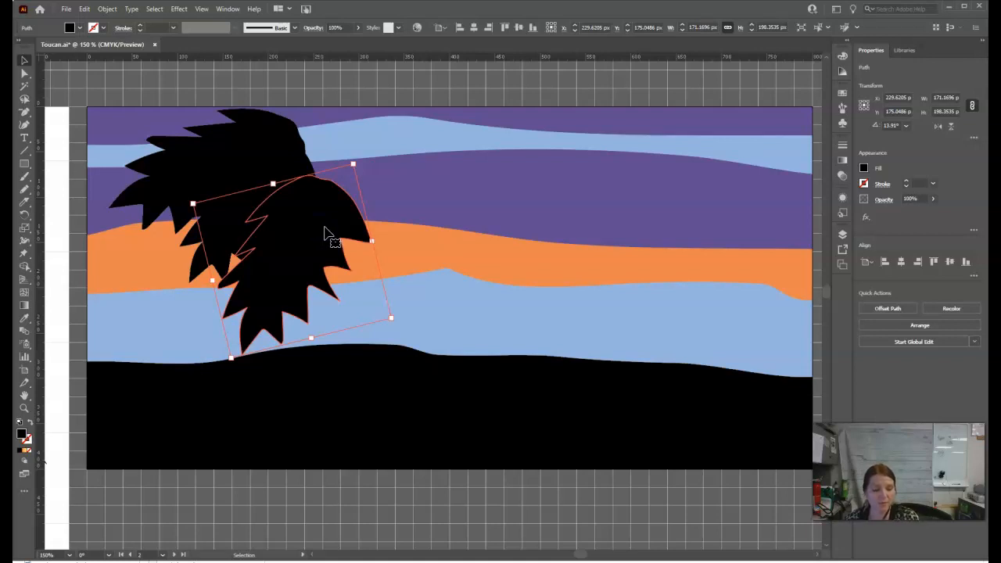
pyautogui.click(330, 224)
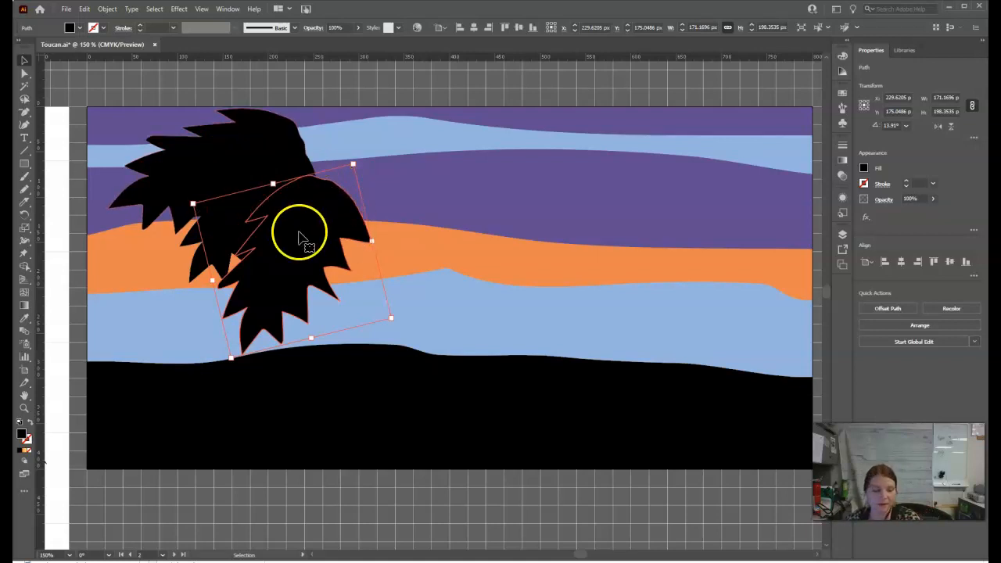
pyautogui.click(224, 156)
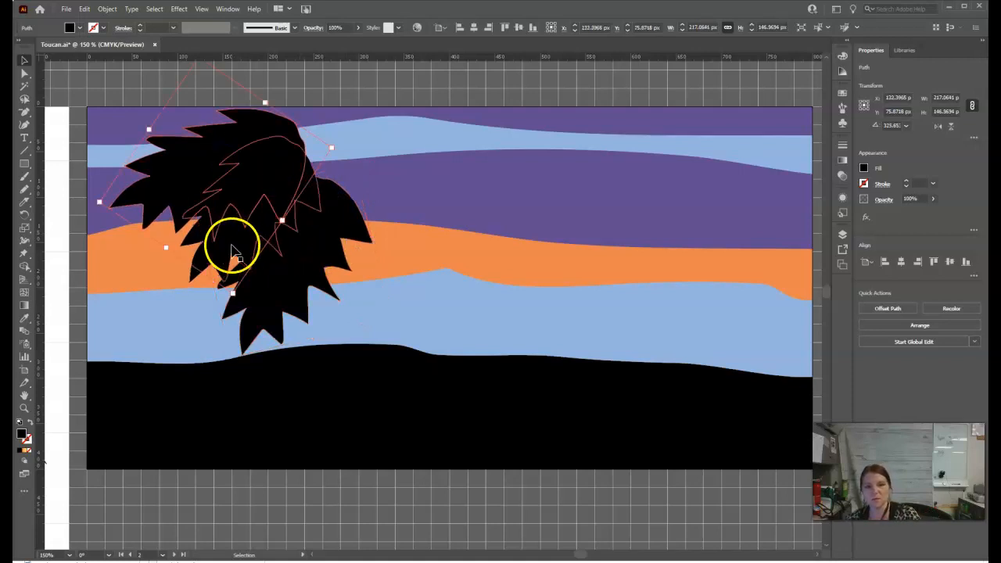
pyautogui.keyDown('shift'); pyautogui.click(274, 278); pyautogui.keyUp('shift')
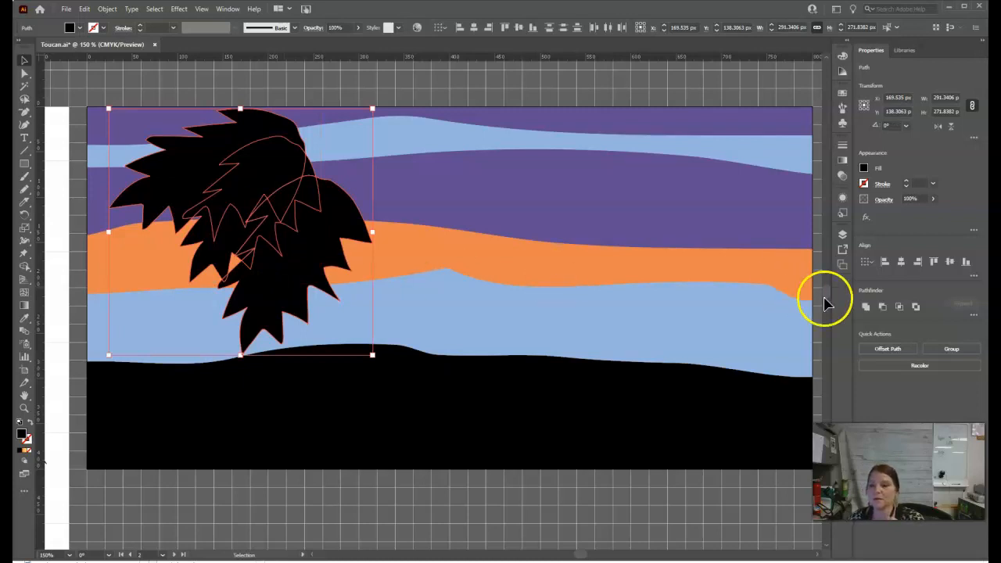
pyautogui.click(867, 310)
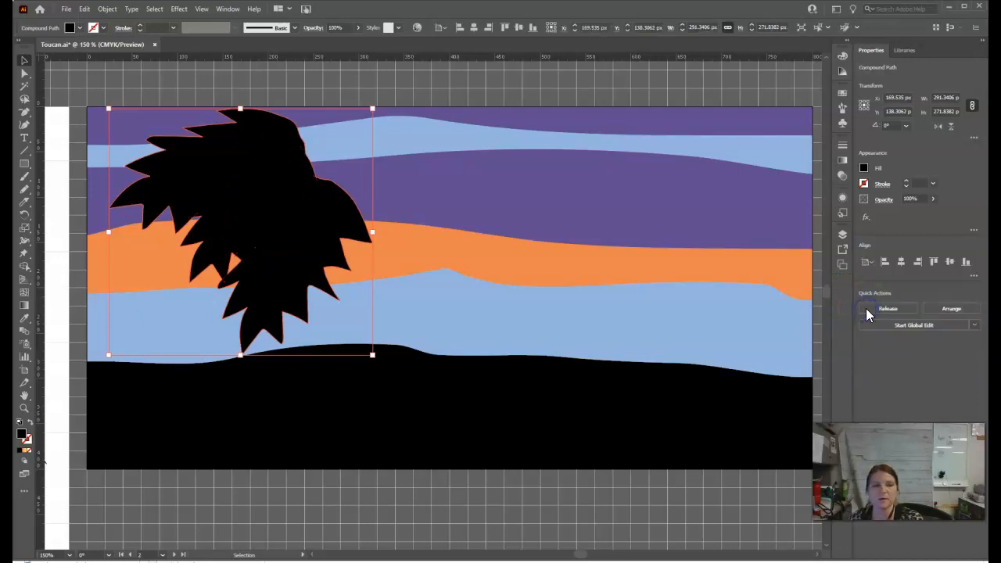
pyautogui.moveTo(300, 262); pyautogui.dragTo(347, 238)
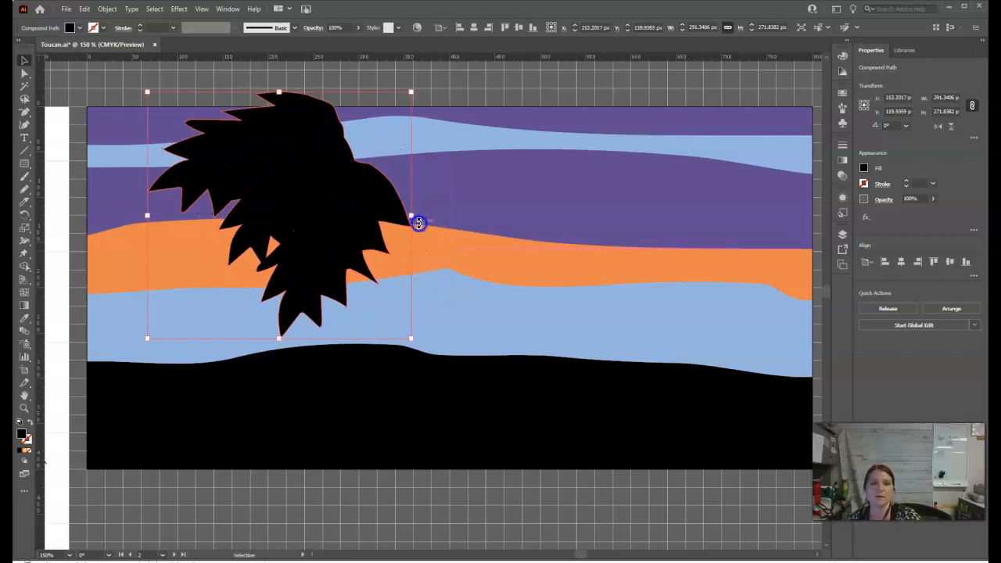
pyautogui.moveTo(411, 218); pyautogui.dragTo(418, 218)
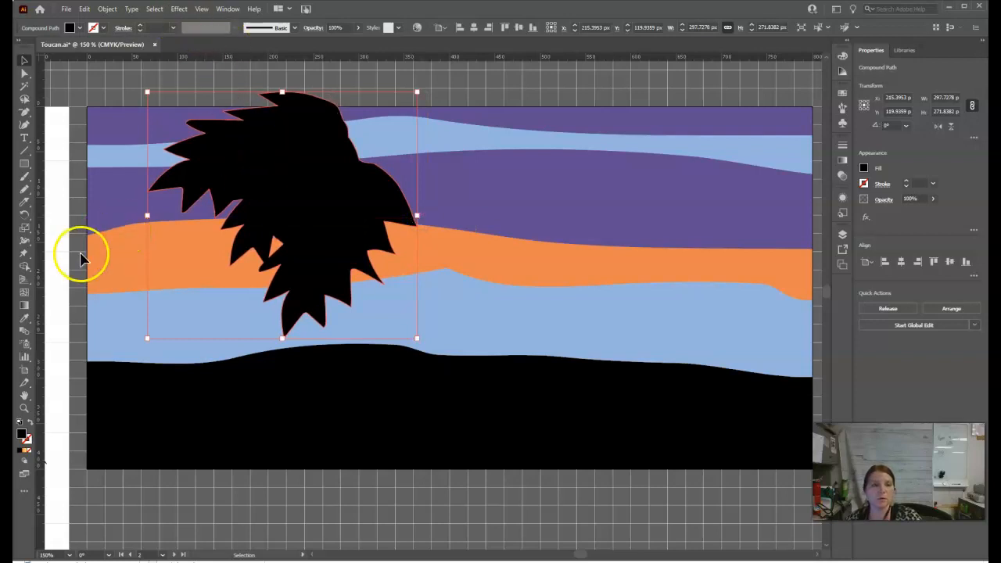
# Step: Reshape the leaf cluster with Puppet Warp, spreading its left and lower tips outward and pulling the right edge into a fuller curve
pyautogui.click(24, 252)
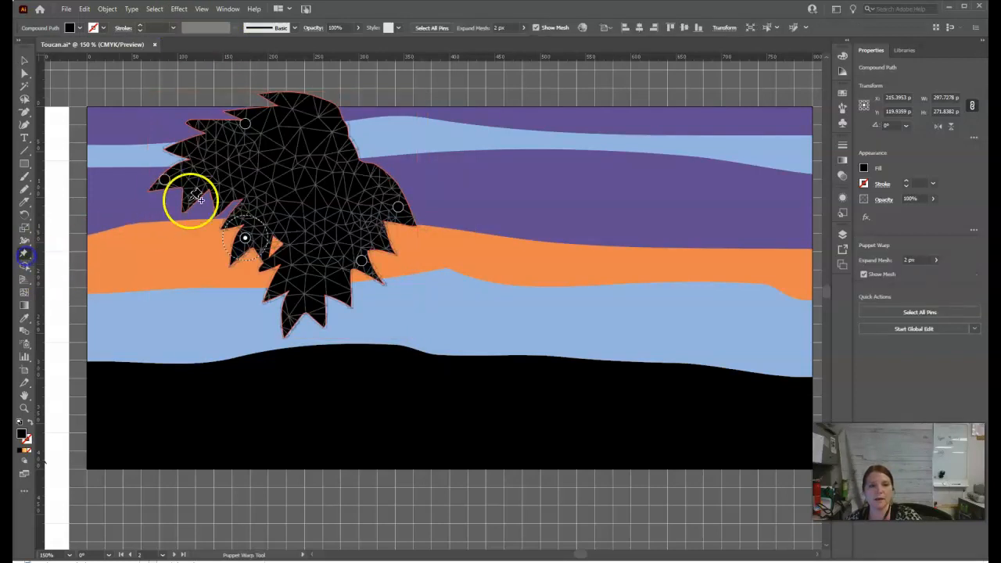
pyautogui.moveTo(166, 186); pyautogui.dragTo(135, 201)
pyautogui.moveTo(244, 241); pyautogui.dragTo(190, 267)
pyautogui.click(329, 174)
pyautogui.moveTo(329, 176); pyautogui.dragTo(389, 173)
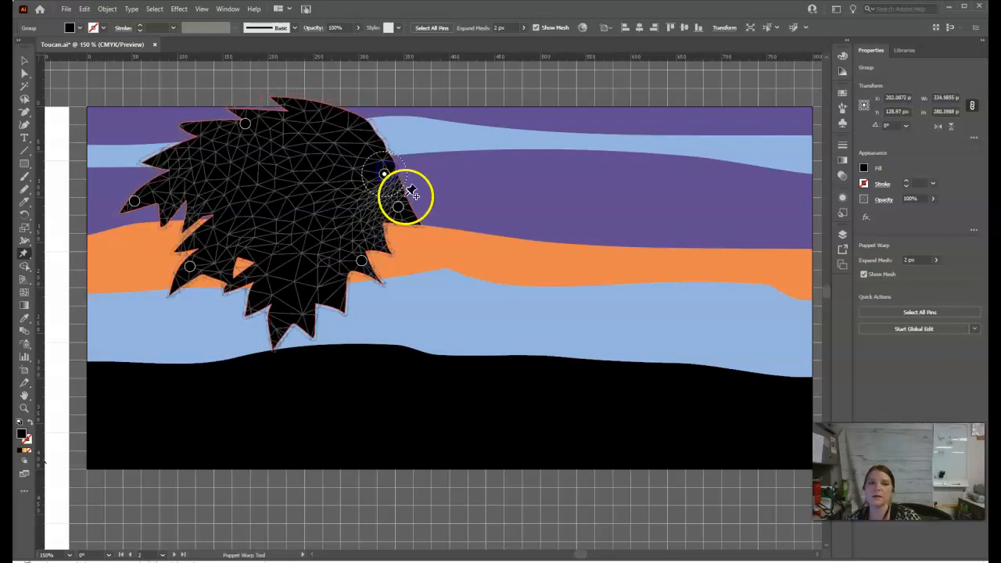
pyautogui.moveTo(363, 261); pyautogui.dragTo(337, 286)
pyautogui.moveTo(250, 320)
pyautogui.mouseDown()
pyautogui.moveTo(250, 347)
pyautogui.moveTo(247, 338)
pyautogui.mouseUp()
pyautogui.moveTo(191, 270); pyautogui.dragTo(175, 284)
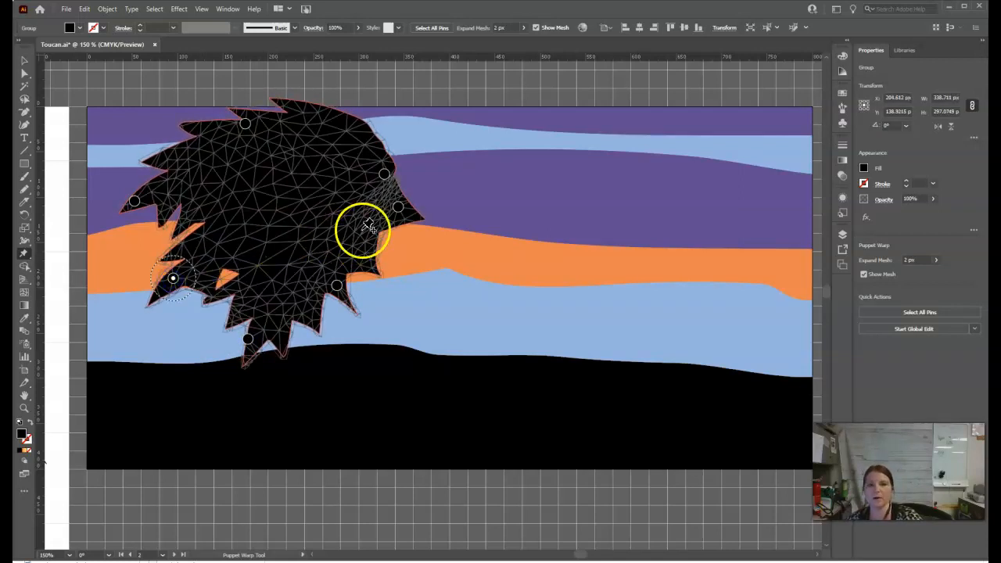
pyautogui.click(394, 217)
pyautogui.moveTo(401, 215); pyautogui.dragTo(414, 221)
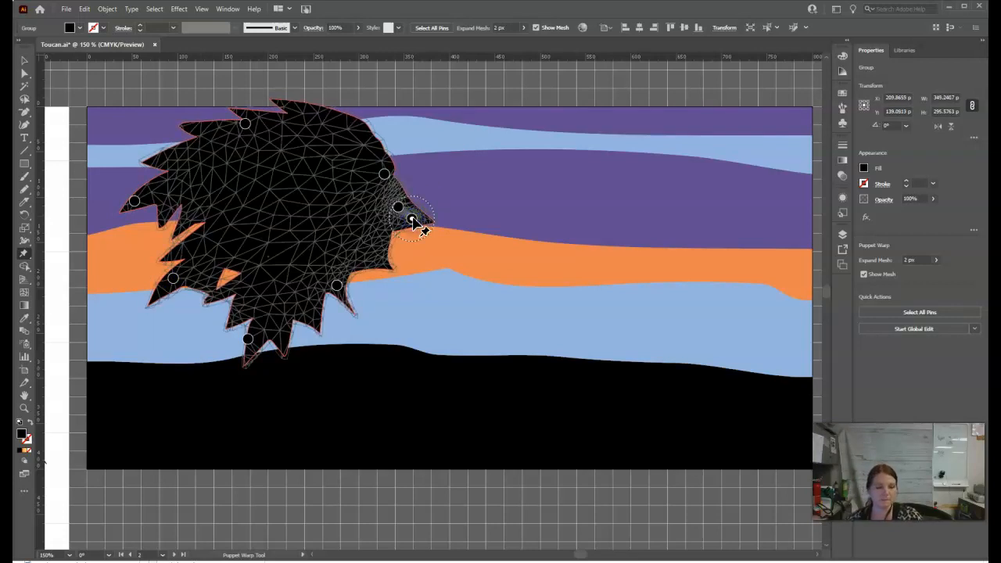
pyautogui.click(24, 61)
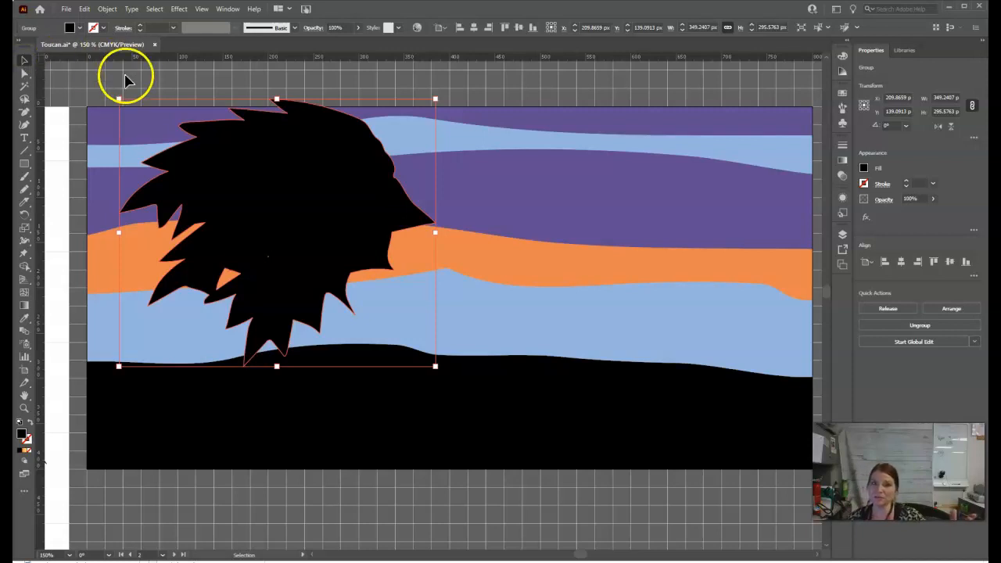
# Step: Create a vertically reflected copy of the leaf cluster and move it to the right, overlapping the original's inner edge
pyautogui.rightClick(290, 207)
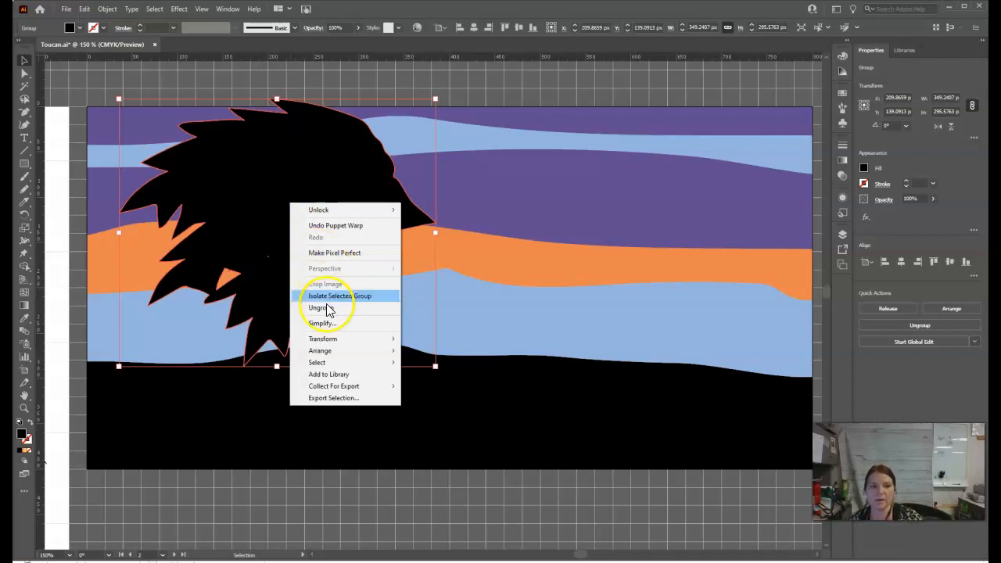
pyautogui.moveTo(319, 338)
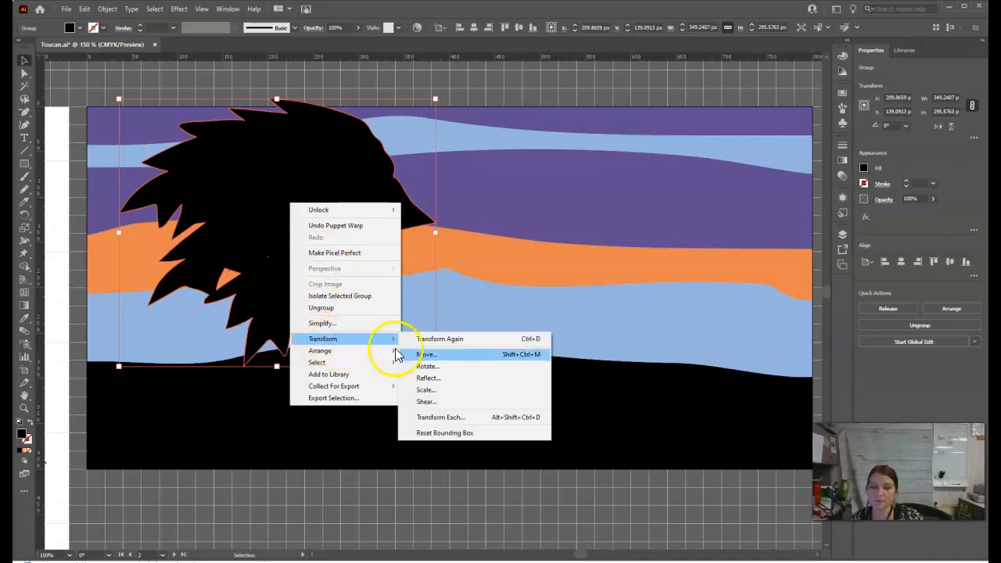
pyautogui.click(442, 380)
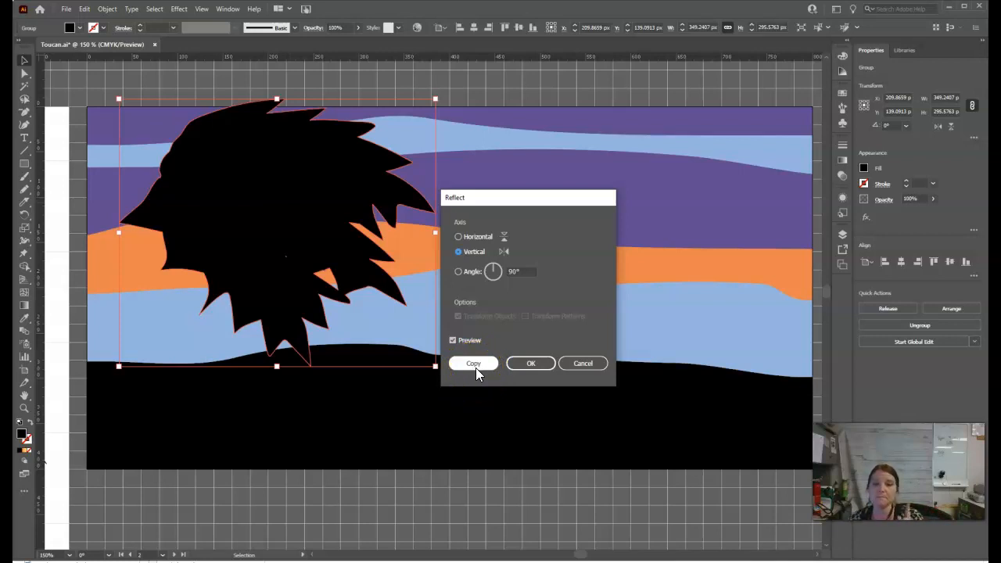
pyautogui.click(476, 368)
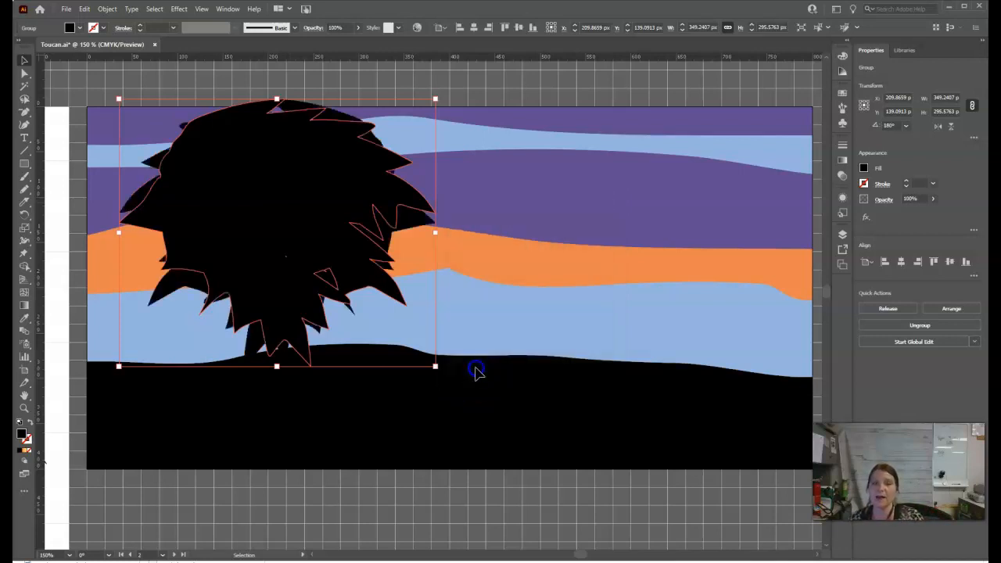
pyautogui.click(302, 209)
pyautogui.moveTo(284, 206); pyautogui.dragTo(474, 197)
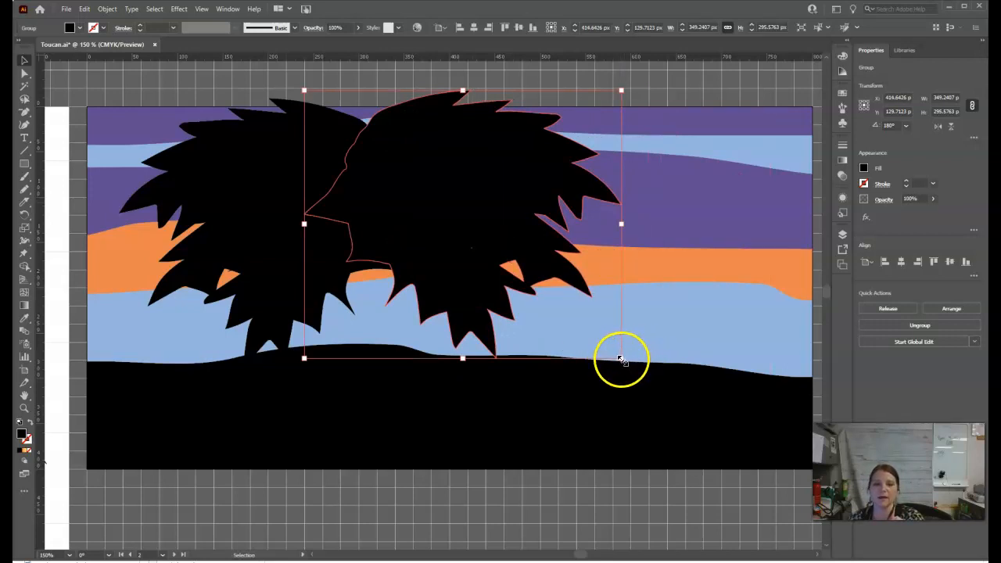
# Step: Reduce the height of both leaf clusters, rotate each slightly outward, and overlap their inner edges to form a palm crown
pyautogui.moveTo(462, 356); pyautogui.dragTo(472, 321)
pyautogui.moveTo(466, 169); pyautogui.dragTo(275, 270)
pyautogui.moveTo(274, 365); pyautogui.dragTo(283, 344)
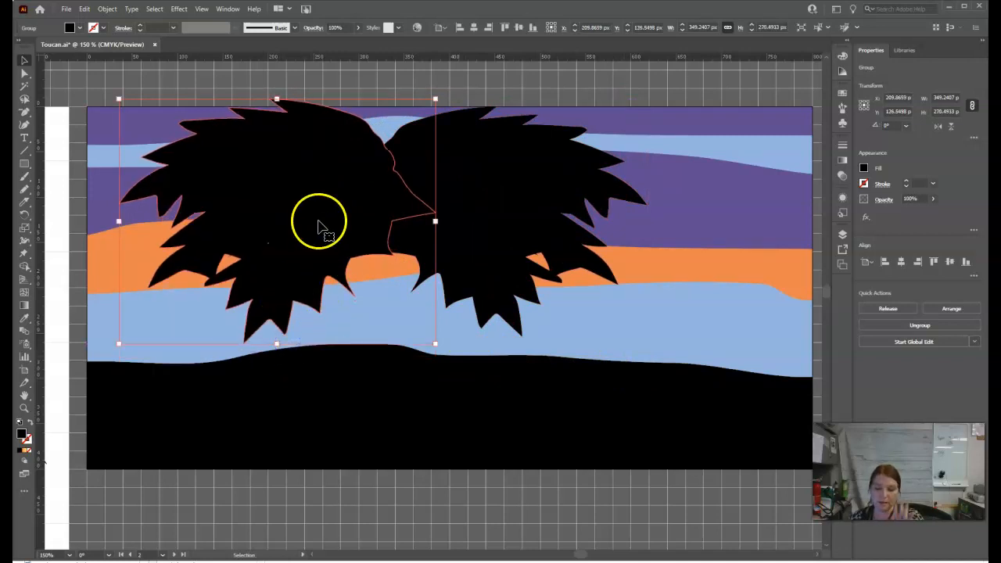
pyautogui.moveTo(313, 224); pyautogui.dragTo(318, 222)
pyautogui.moveTo(445, 94); pyautogui.dragTo(490, 101)
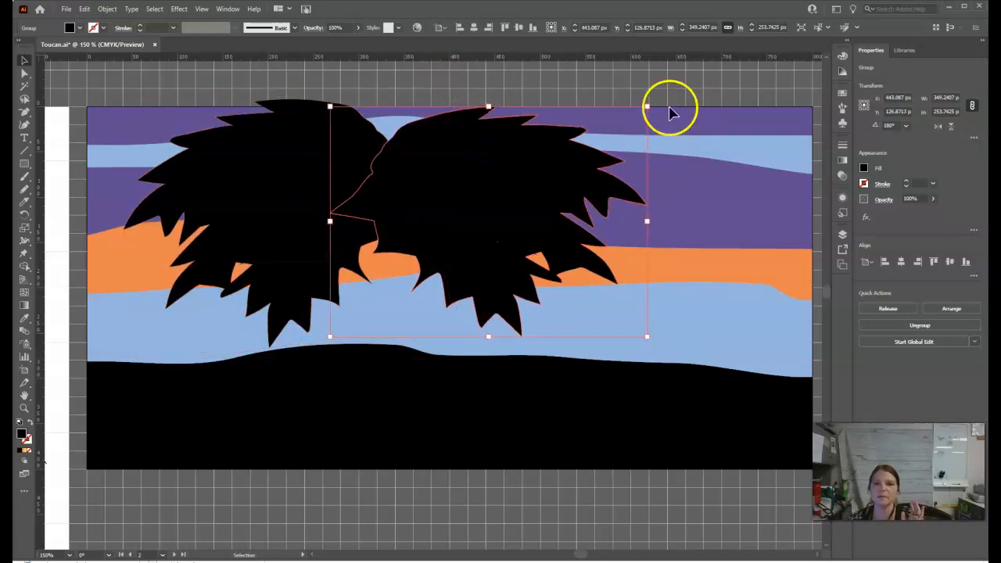
pyautogui.moveTo(648, 101); pyautogui.dragTo(684, 128)
pyautogui.moveTo(458, 205); pyautogui.dragTo(424, 204)
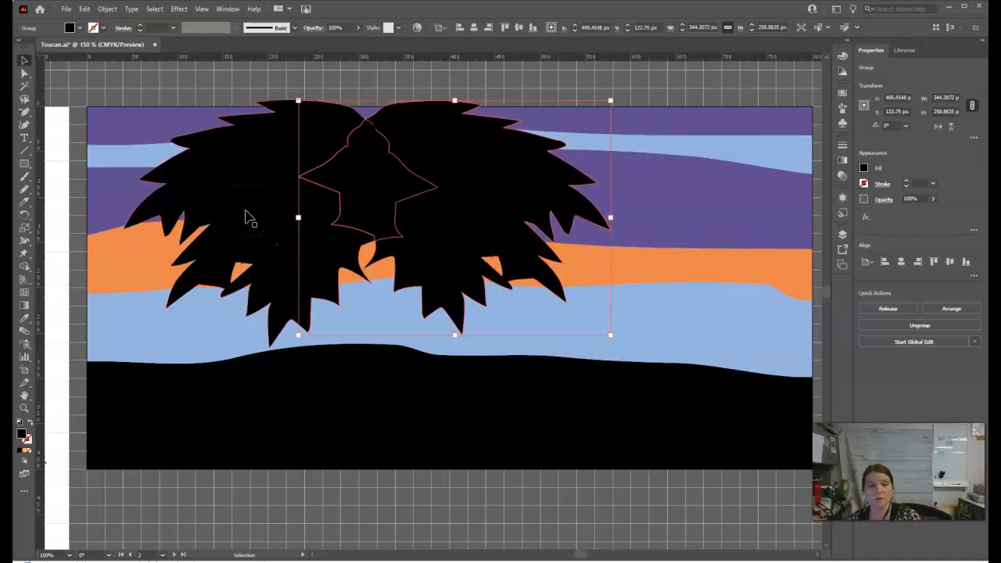
# Step: Unite the two leaf clusters, scale the crown down to about 204 × 104 px, and place it in the upper right sky
pyautogui.keyDown('shift'); pyautogui.click(248, 215); pyautogui.keyUp('shift')
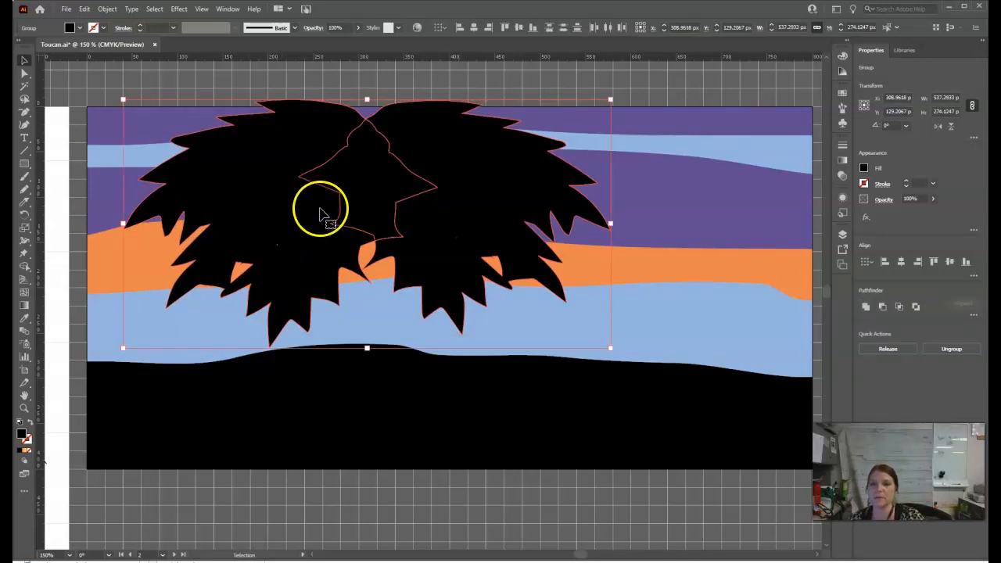
pyautogui.click(866, 307)
pyautogui.moveTo(396, 210); pyautogui.dragTo(507, 228)
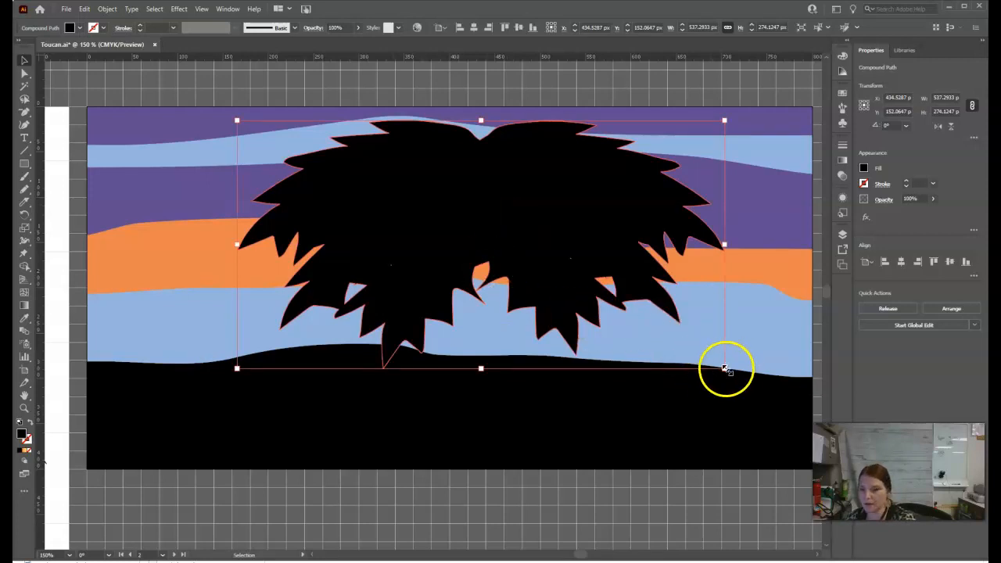
pyautogui.moveTo(725, 368); pyautogui.dragTo(423, 215)
pyautogui.moveTo(362, 146); pyautogui.dragTo(639, 164)
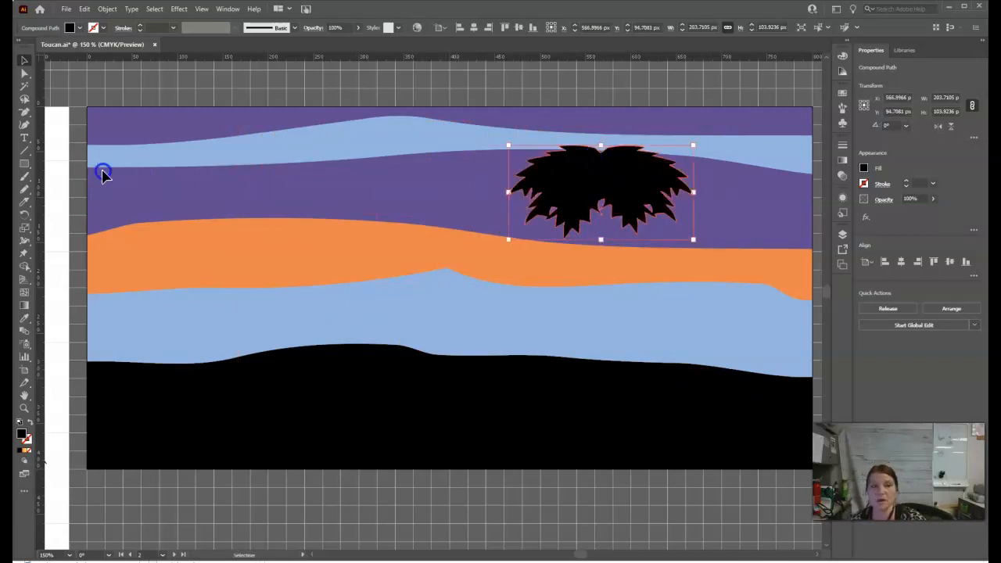
# Step: Draw a tall, narrow black rectangle about 27 × 158 px as the palm trunk, to the left of the crown
pyautogui.click(25, 166)
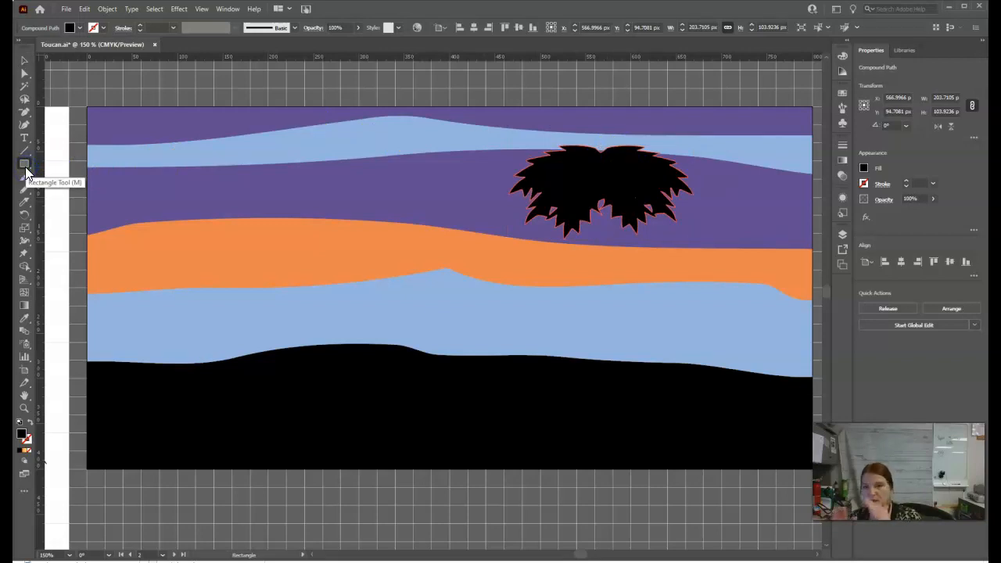
pyautogui.moveTo(409, 193); pyautogui.dragTo(434, 337)
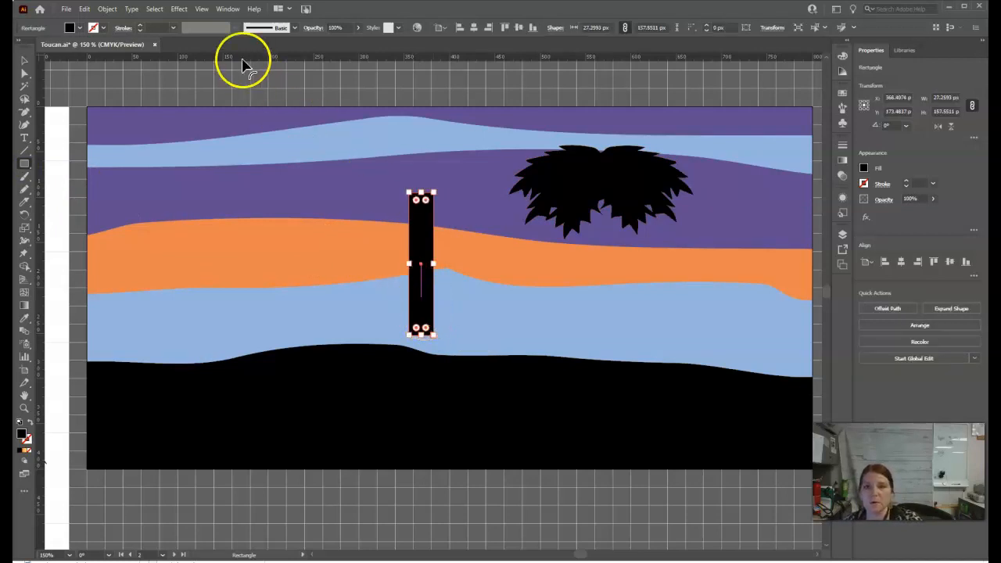
# Step: Apply an Arc warp effect to the trunk rectangle with vertical orientation and a 19% bend
pyautogui.click(227, 9)
pyautogui.click(277, 147)
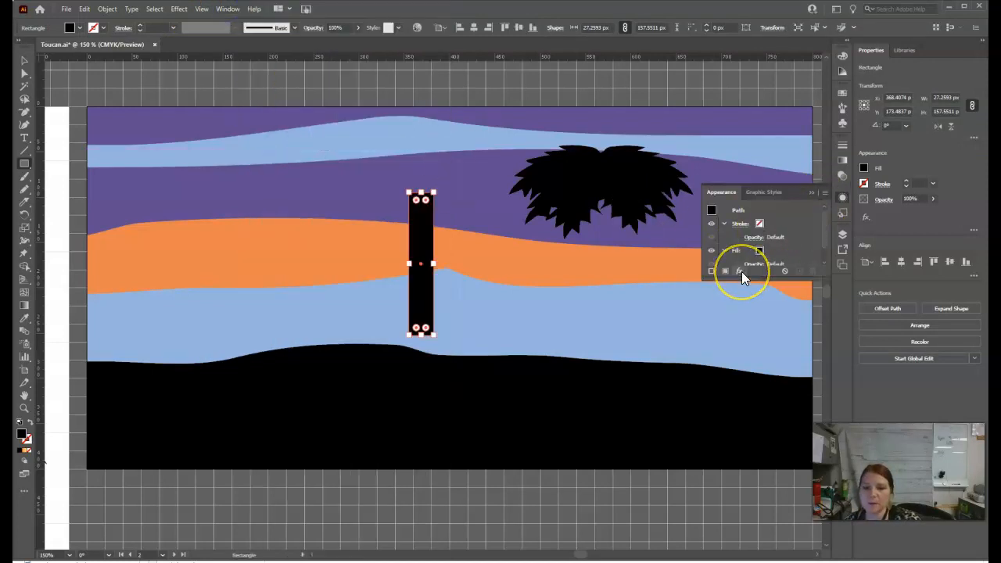
pyautogui.click(741, 272)
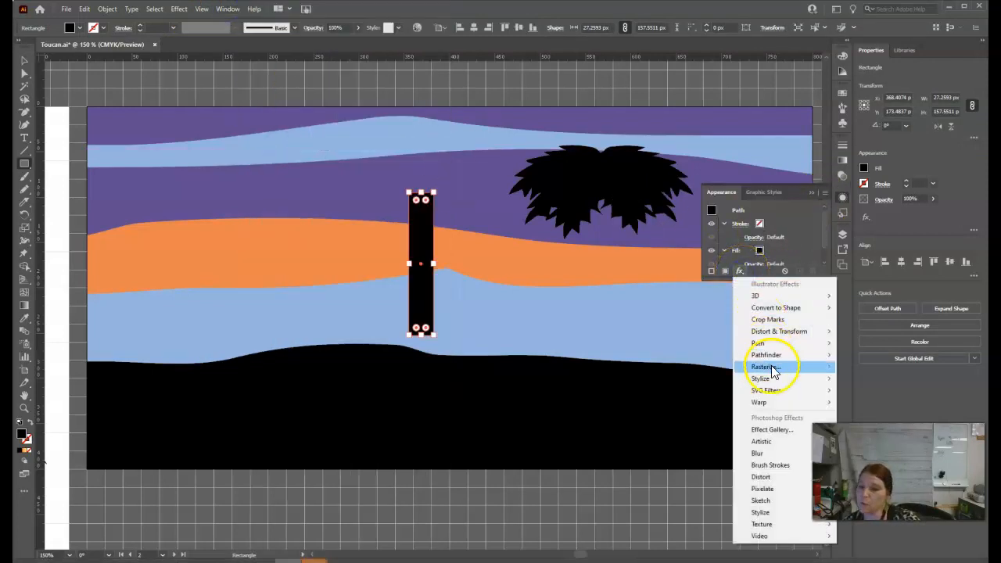
pyautogui.moveTo(777, 403)
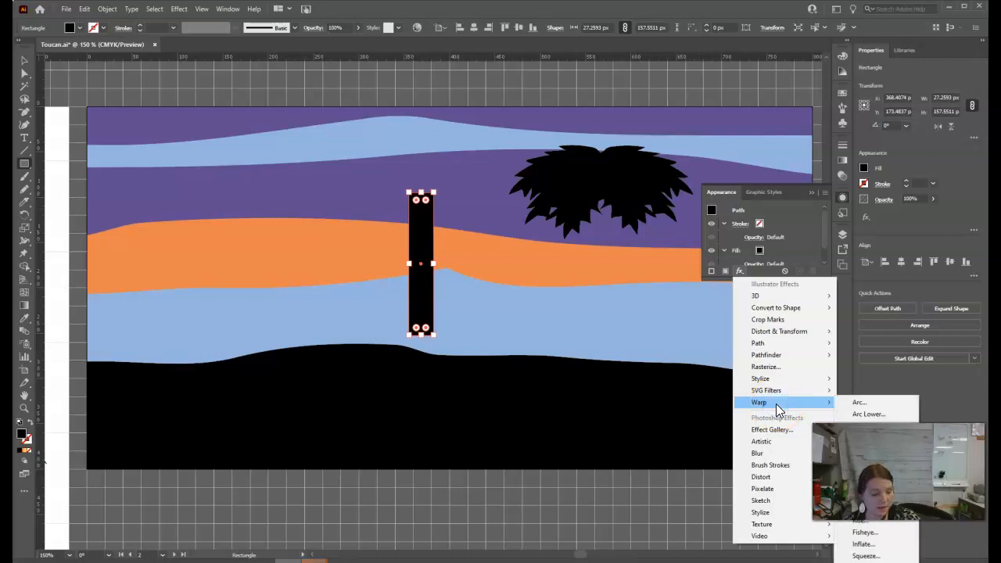
pyautogui.click(853, 404)
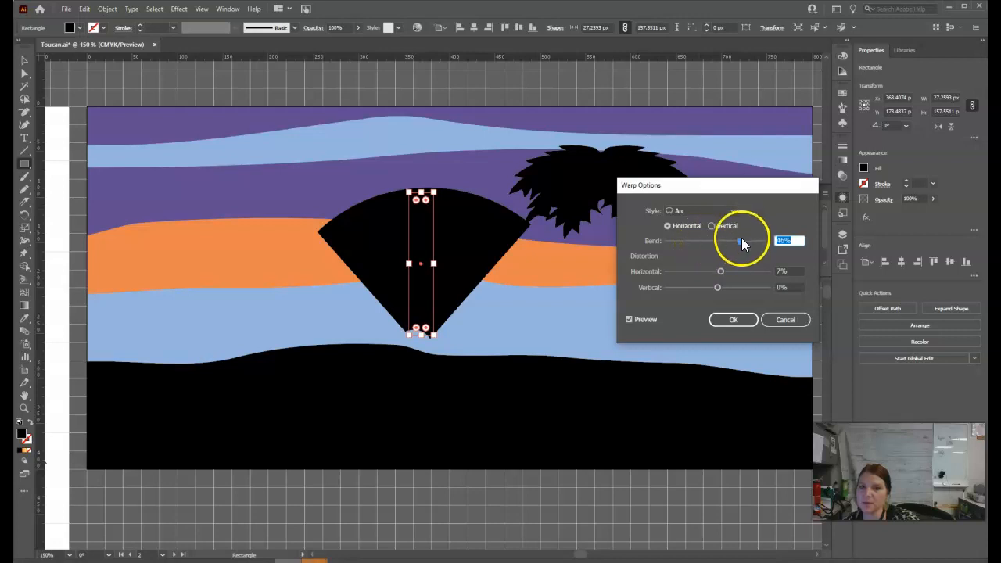
pyautogui.moveTo(743, 240)
pyautogui.mouseDown()
pyautogui.moveTo(707, 245)
pyautogui.moveTo(725, 247)
pyautogui.mouseUp()
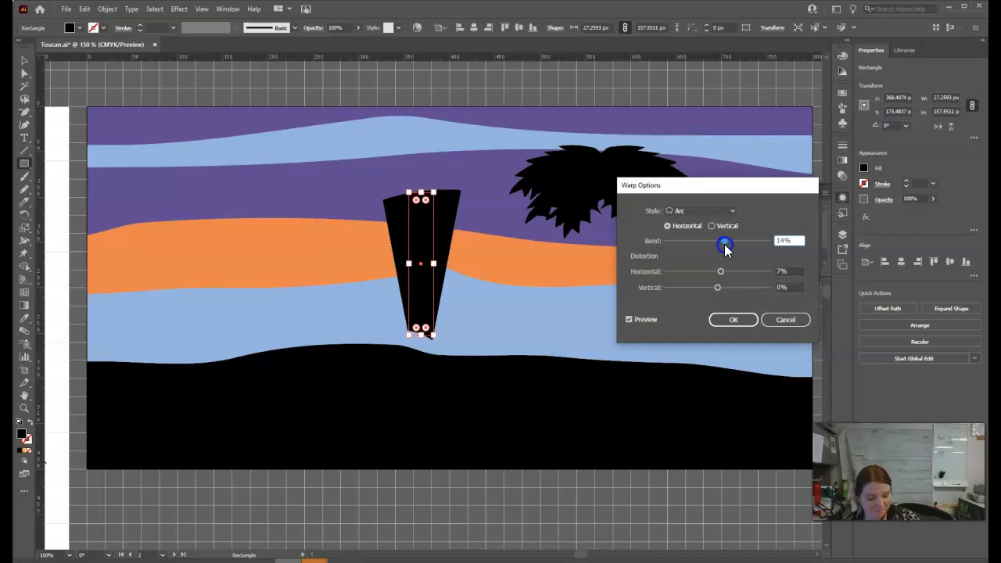
pyautogui.moveTo(727, 249); pyautogui.dragTo(720, 250)
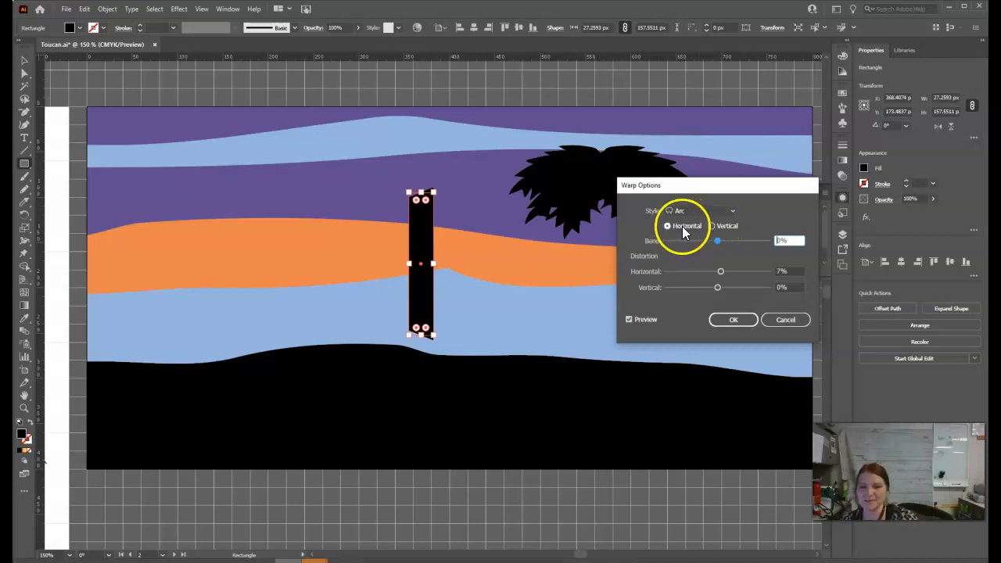
pyautogui.click(724, 228)
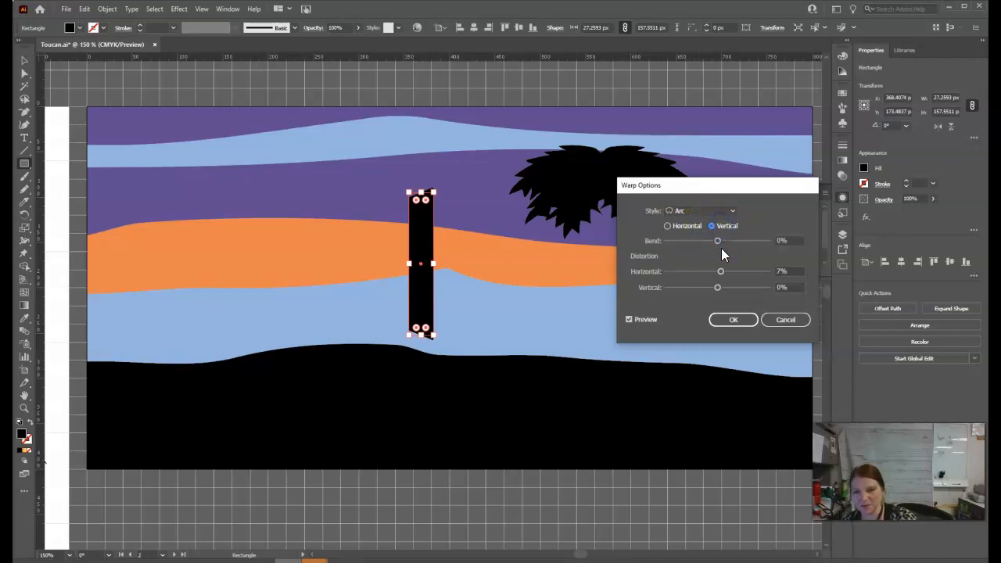
pyautogui.moveTo(718, 242)
pyautogui.mouseDown()
pyautogui.moveTo(705, 247)
pyautogui.moveTo(729, 247)
pyautogui.mouseUp()
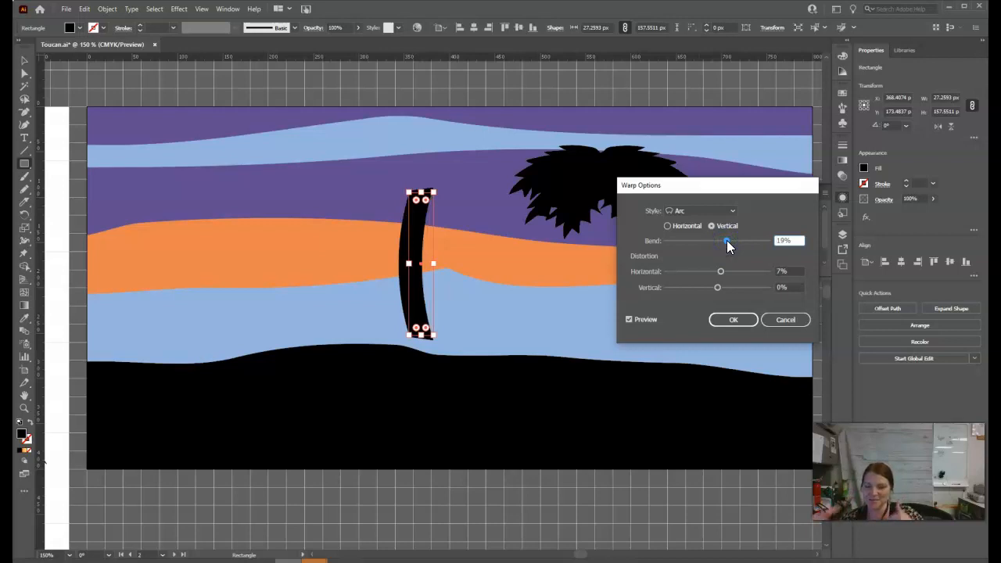
pyautogui.click(729, 228)
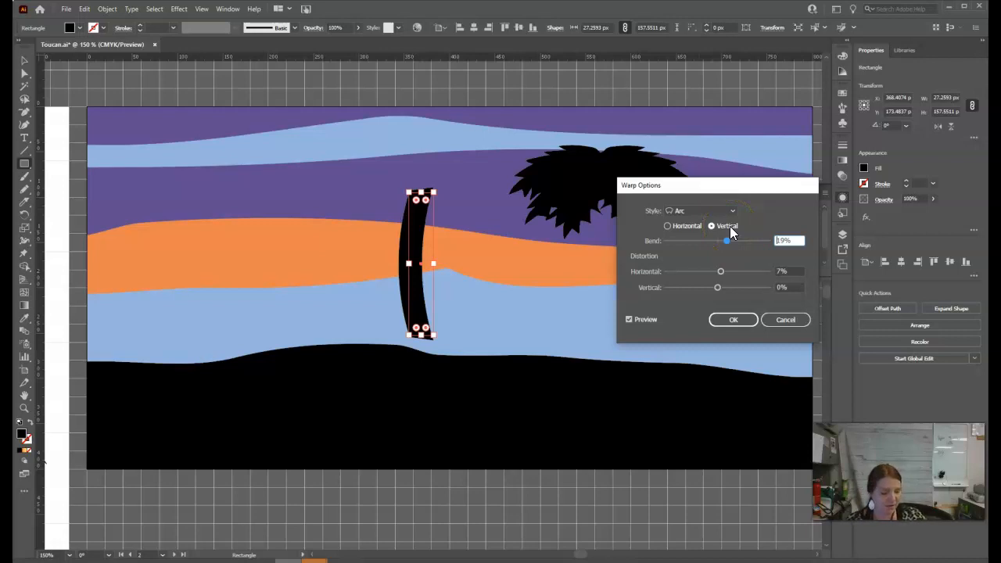
pyautogui.click(728, 242)
pyautogui.click(733, 319)
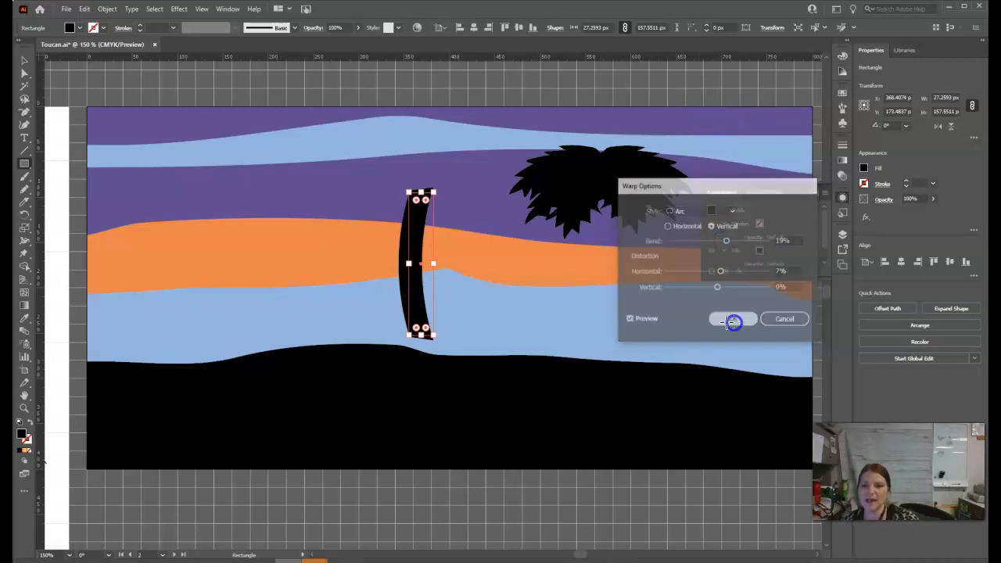
# Step: Narrow the warped trunk to about 18 px and place it under the crown's center, checking its path in outline view
pyautogui.press('v')
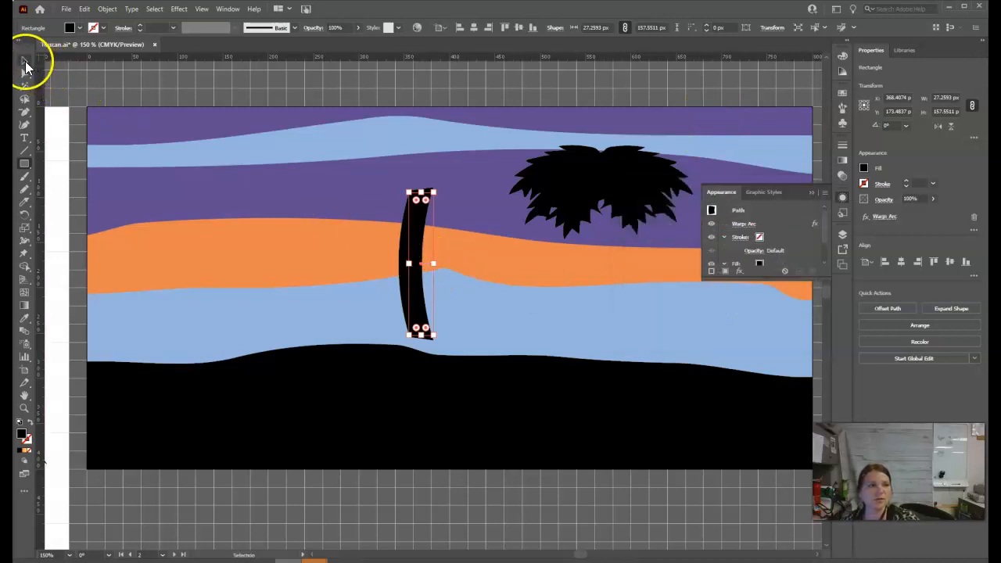
pyautogui.moveTo(434, 263); pyautogui.dragTo(596, 288)
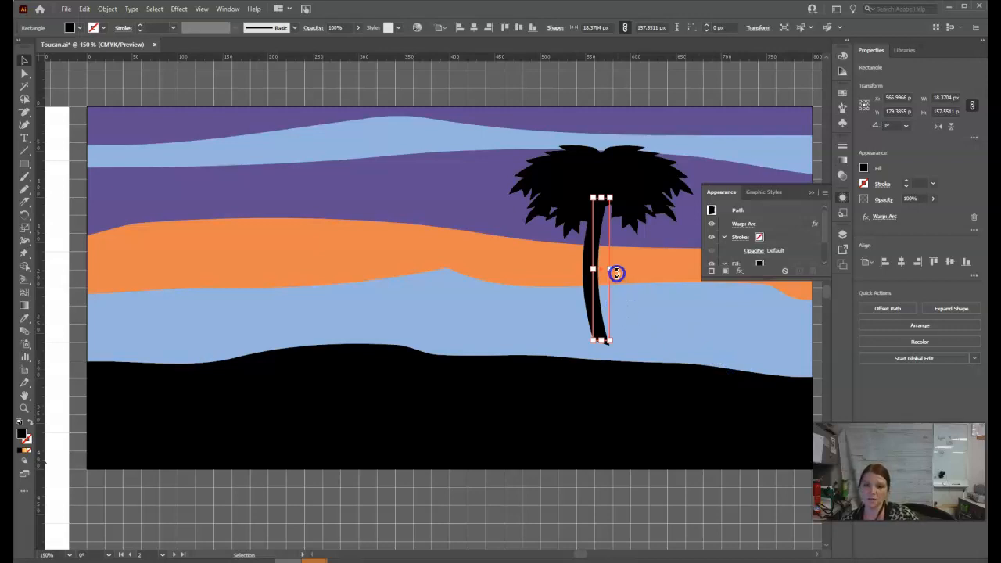
pyautogui.click(566, 293)
pyautogui.click(604, 283)
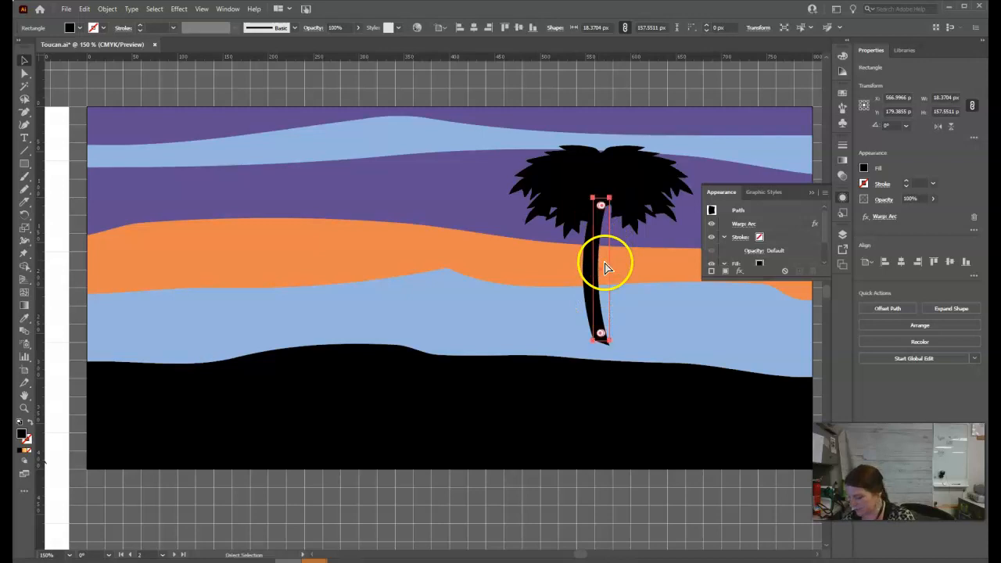
pyautogui.hotkey('ctrl', 'y')
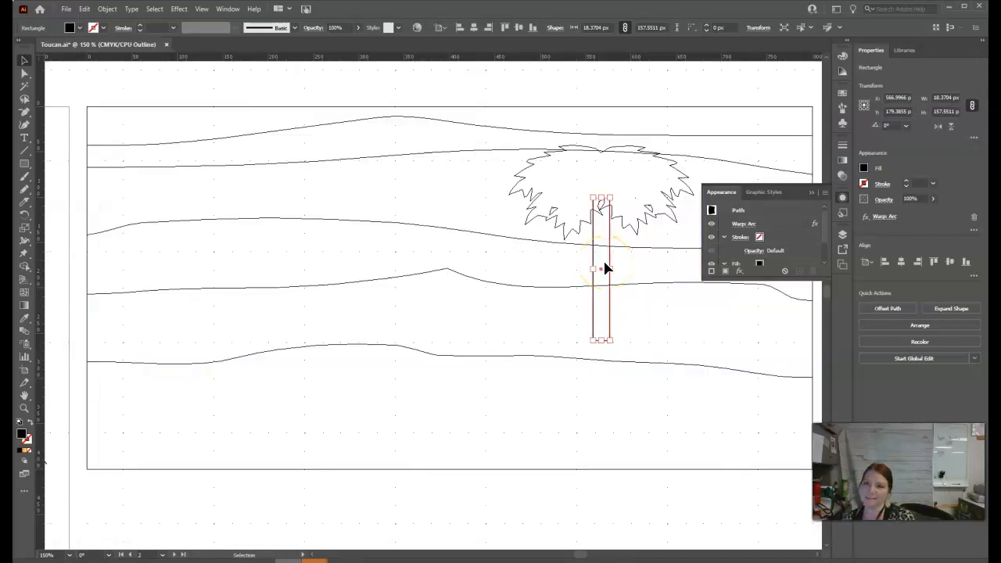
pyautogui.hotkey('ctrl', 'y')
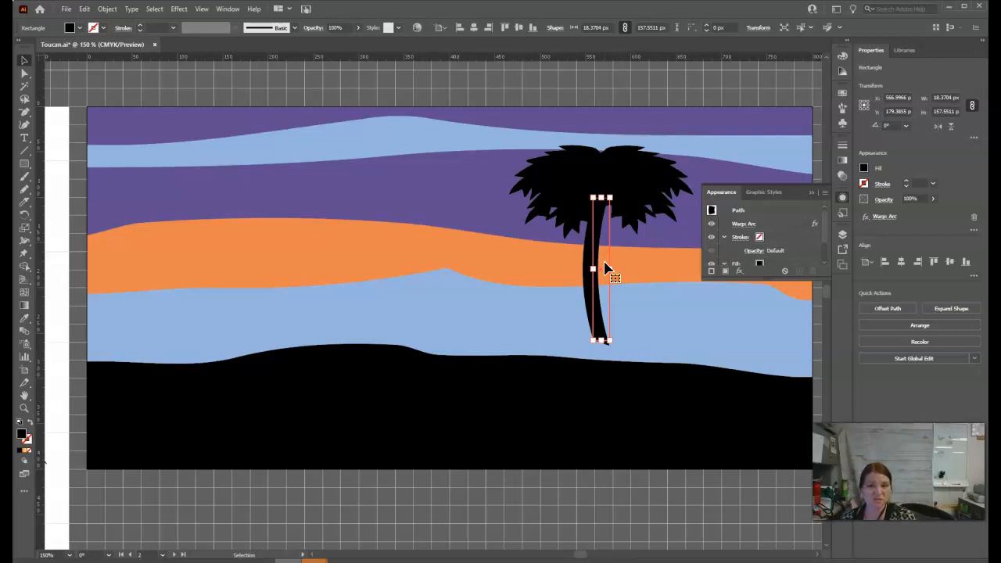
# Step: Lengthen the trunk to about 165 px and rotate it about 4° clockwise so its top leans right into the crown
pyautogui.moveTo(617, 340); pyautogui.dragTo(597, 327)
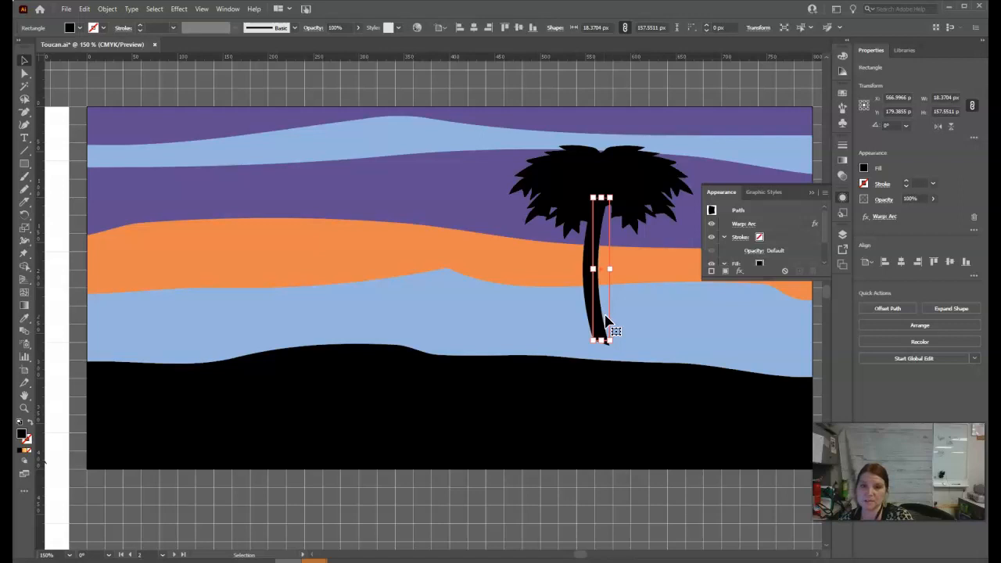
pyautogui.moveTo(604, 328); pyautogui.dragTo(610, 351)
pyautogui.moveTo(596, 276); pyautogui.dragTo(594, 245)
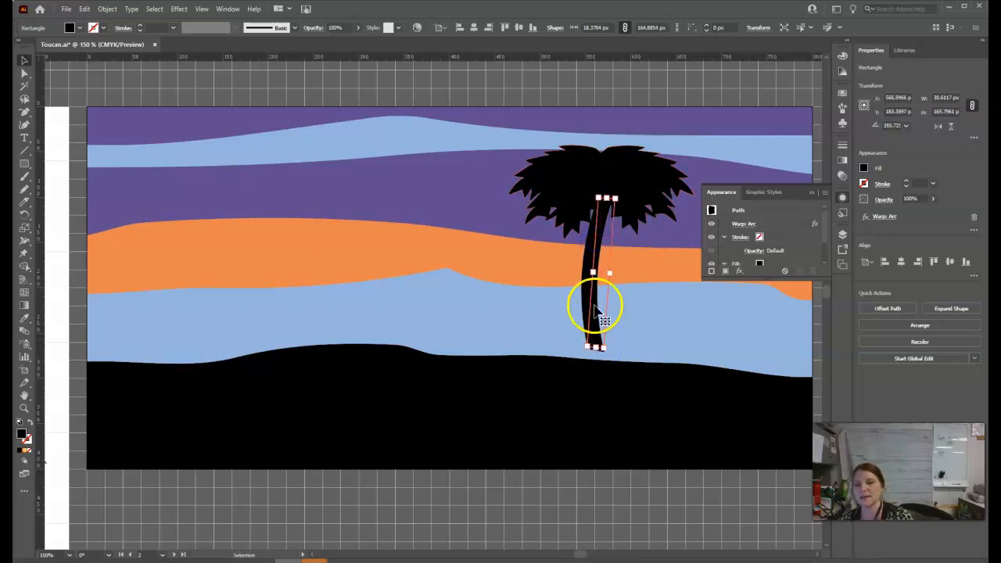
# Step: Expand the trunk's warp appearance and unite the trunk with the crown into one palm shape
pyautogui.click(107, 8)
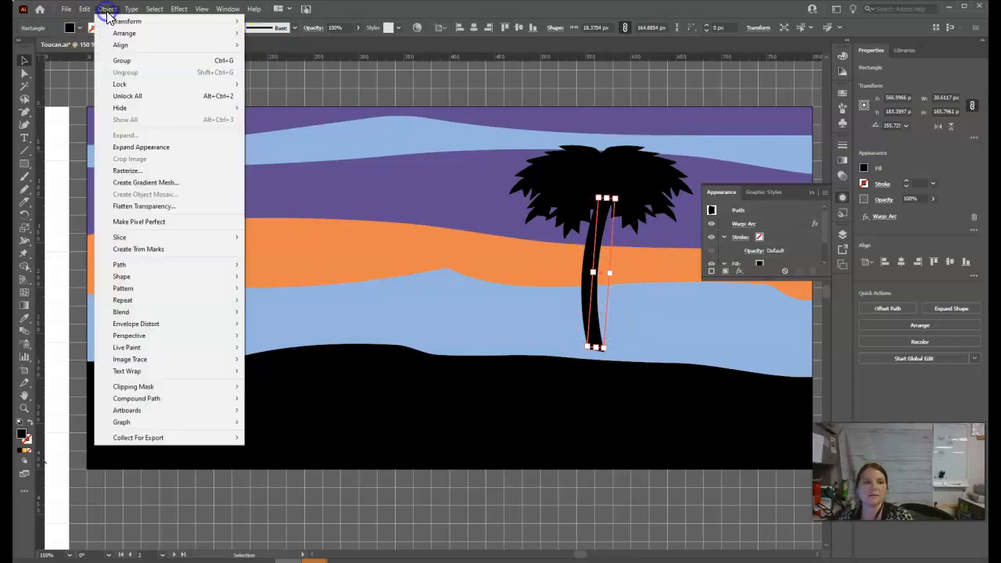
pyautogui.click(138, 148)
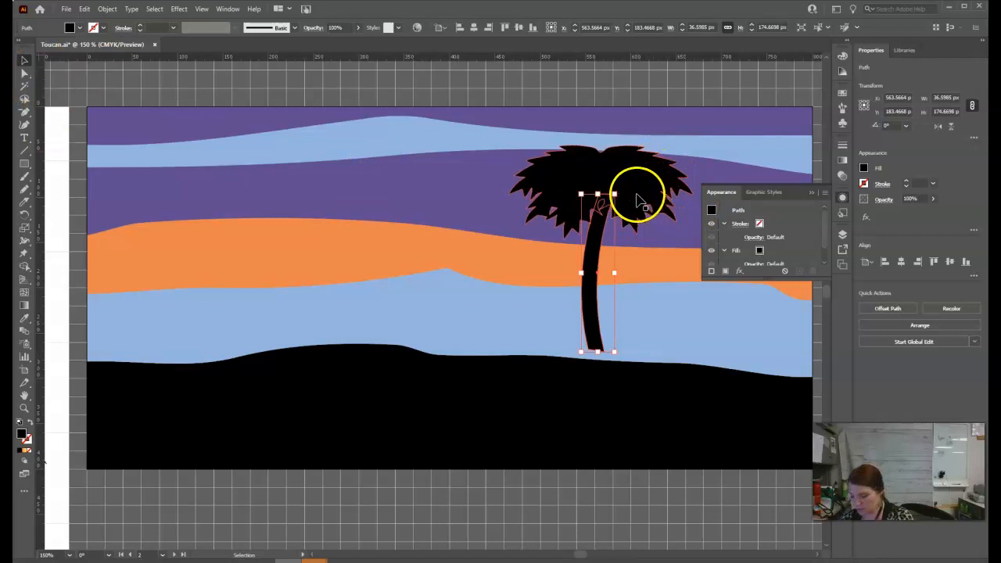
pyautogui.keyDown('shift'); pyautogui.click(628, 180); pyautogui.keyUp('shift')
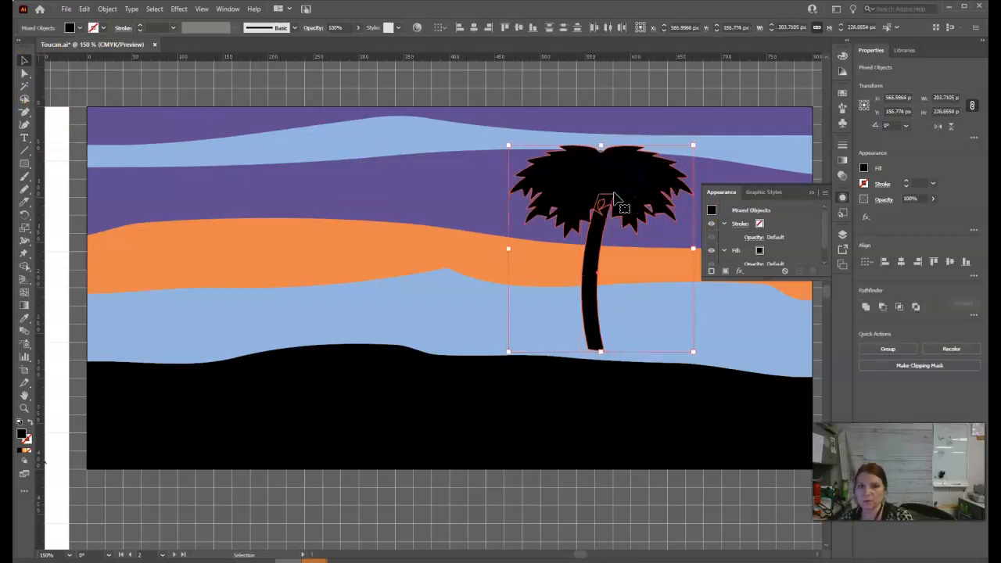
pyautogui.click(867, 307)
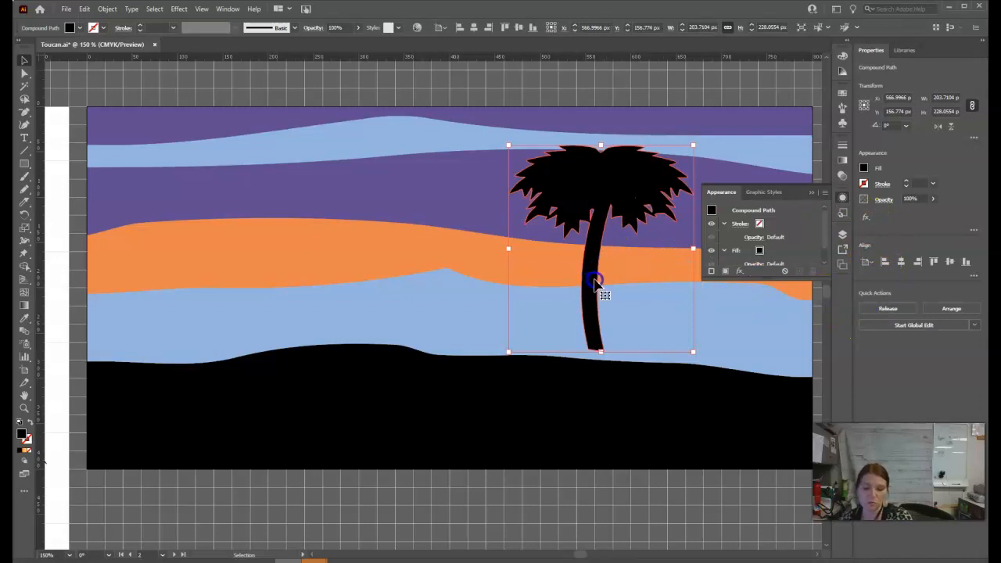
# Step: Scale the palm tree down to about 114 × 122 px and stand it on the right part of the black ground
pyautogui.moveTo(692, 145); pyautogui.dragTo(704, 276)
pyautogui.click(741, 272)
pyautogui.moveTo(572, 268); pyautogui.dragTo(680, 286)
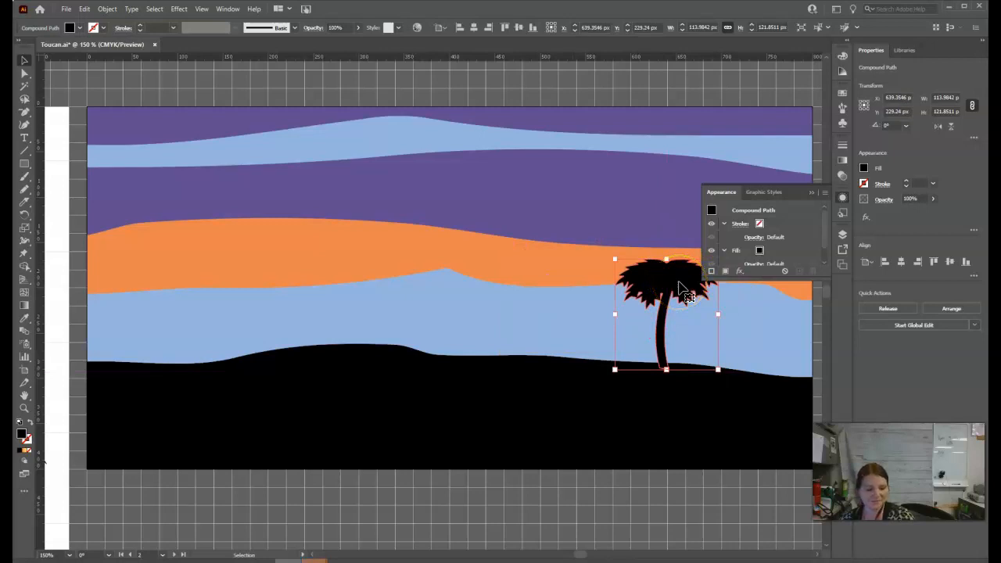